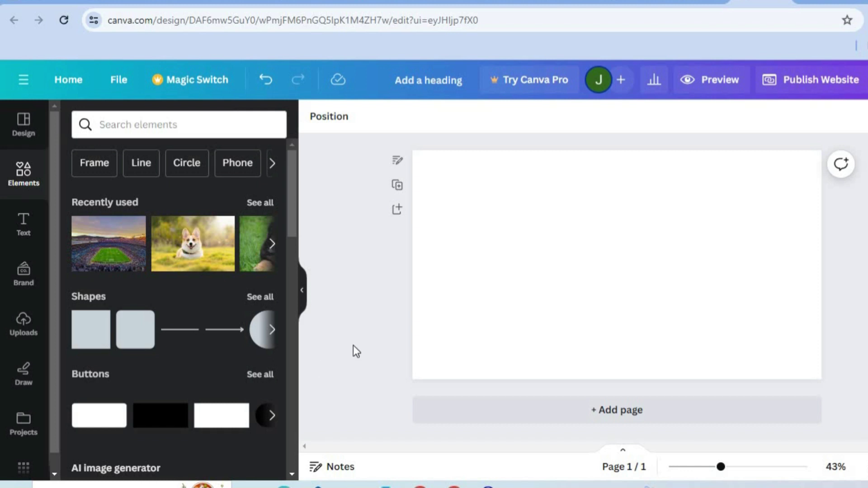
Switch from the blank Canva website page to the elfsight.com tab
left_click(635, 2)
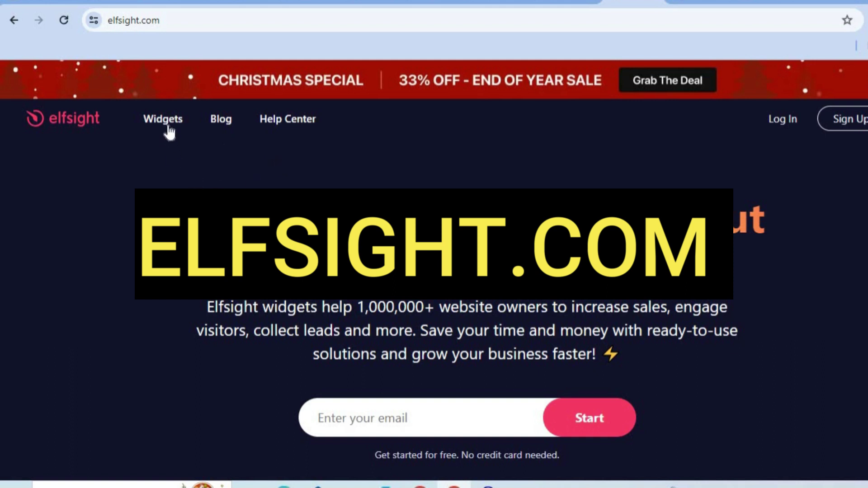
Open the Google Reviews widget from the REVIEWS section of Elfsight's Widgets menu
mouse_move(167, 130)
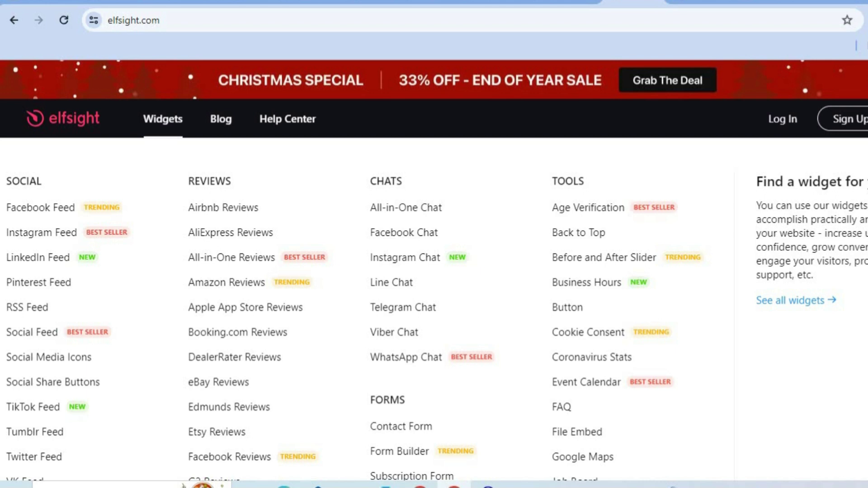
scroll(722, 366, "down", 3)
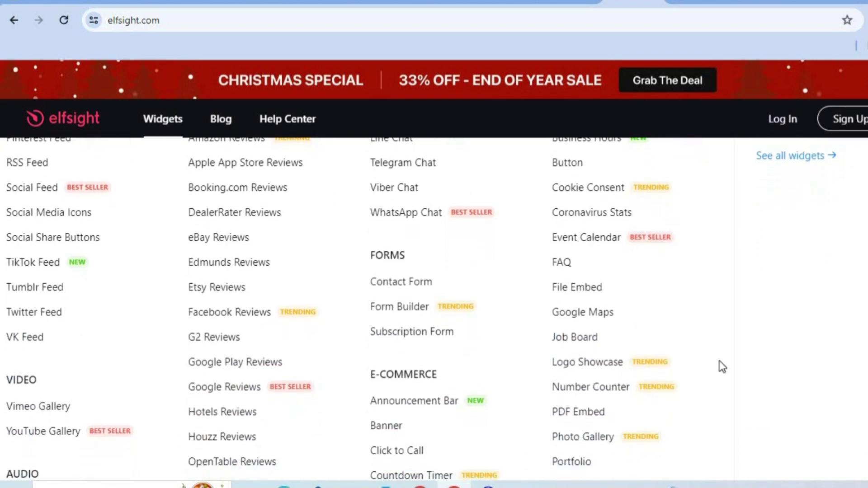
left_click(221, 389)
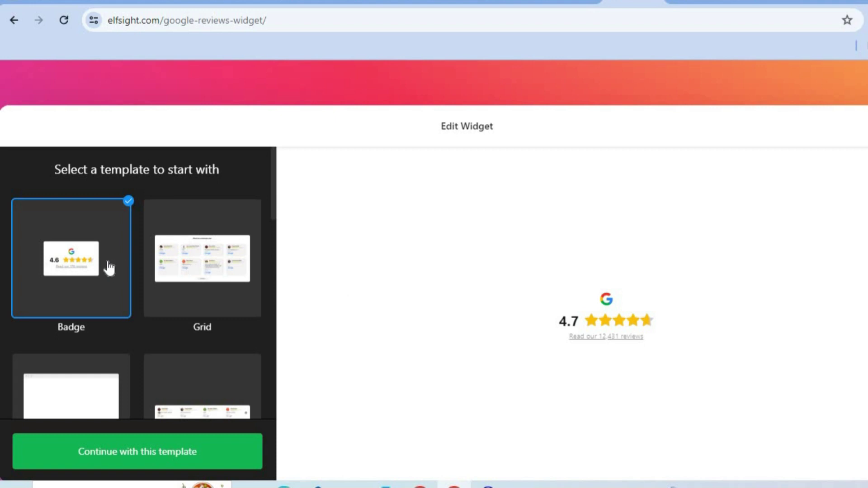
Preview the Grid and floating badge templates, then select the carousel template
left_click(215, 276)
left_click(229, 403)
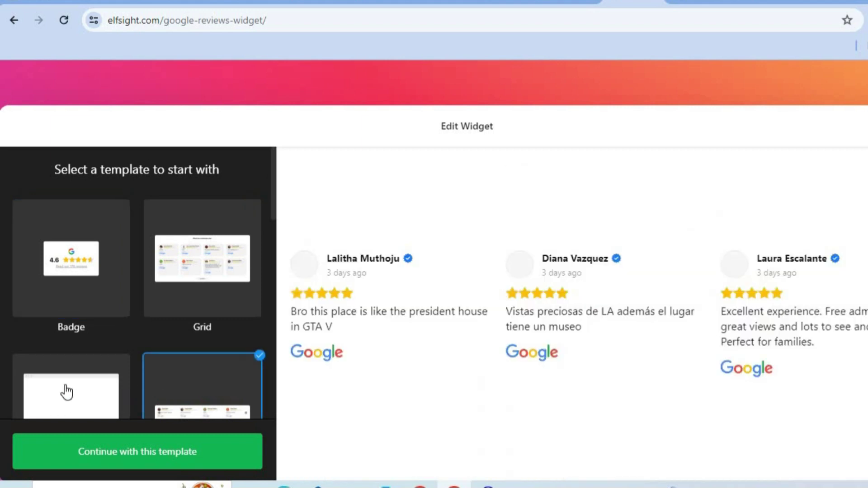
left_click(66, 392)
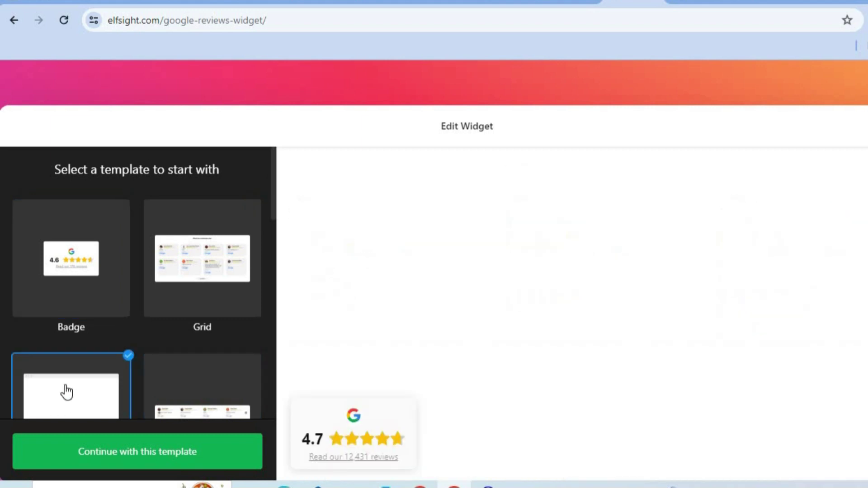
left_click(183, 392)
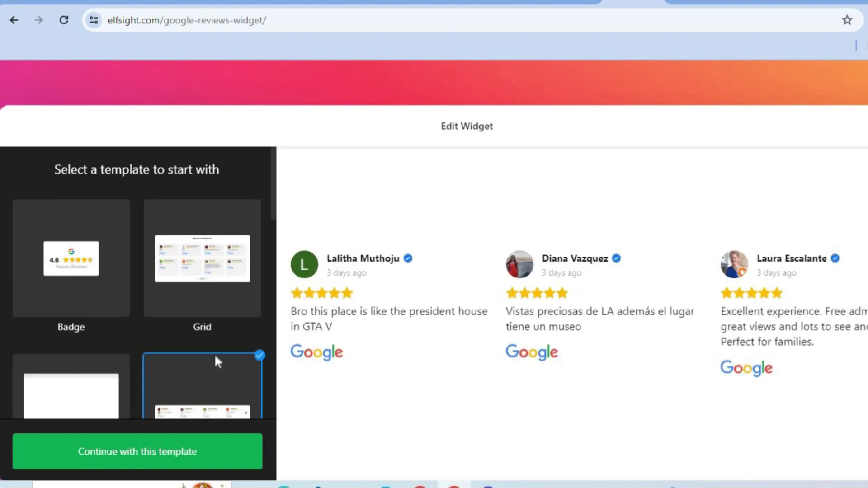
Continue with the carousel template and set the source to Ace Hardware Brickell via 'HARDWARE MIAMI'
left_click(195, 452)
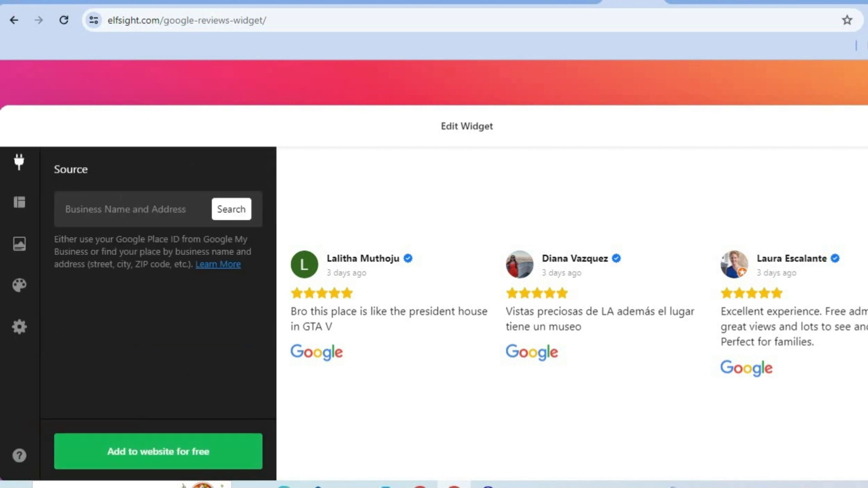
left_click(119, 203)
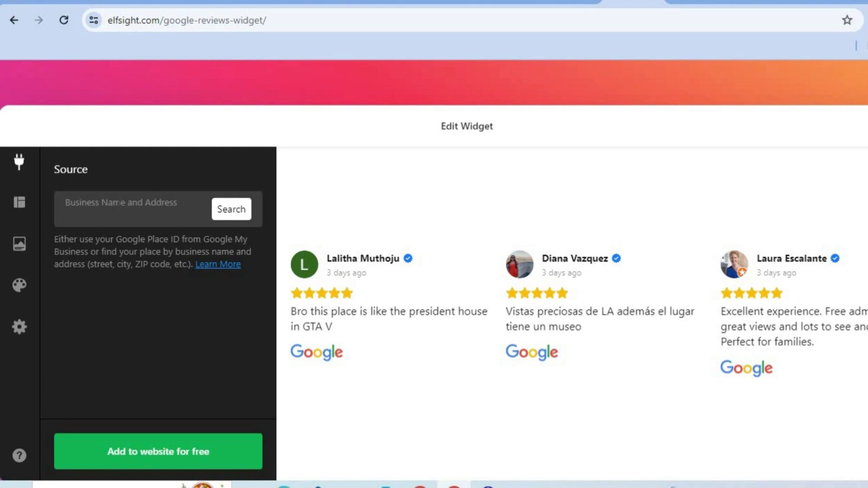
type("HARDWARE MAIM")
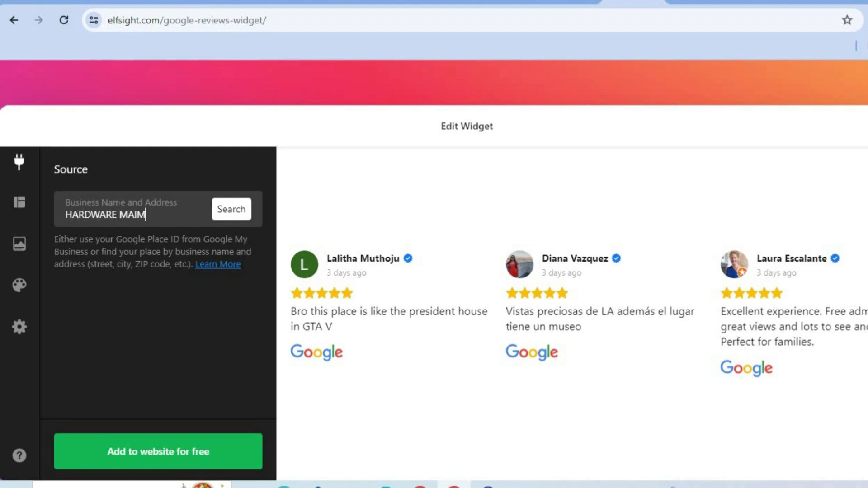
type("I")
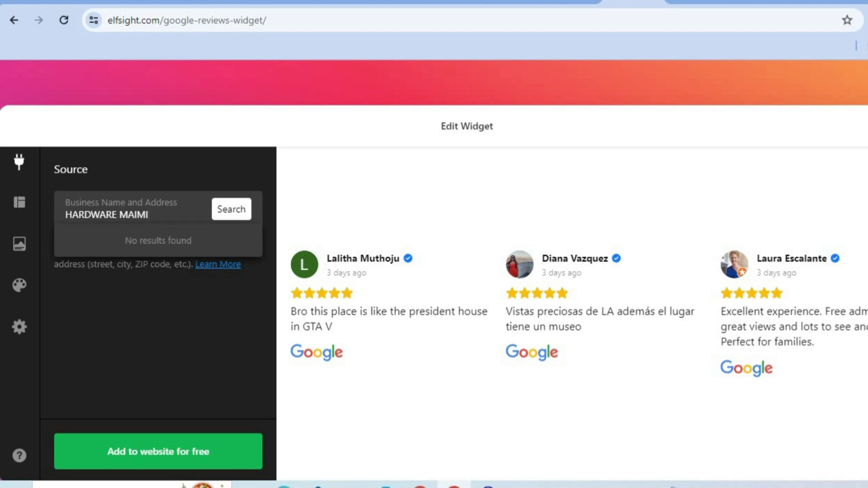
key("BackSpace")
key("BackSpace")
key("BackSpace")
key("BackSpace")
type("IAMI")
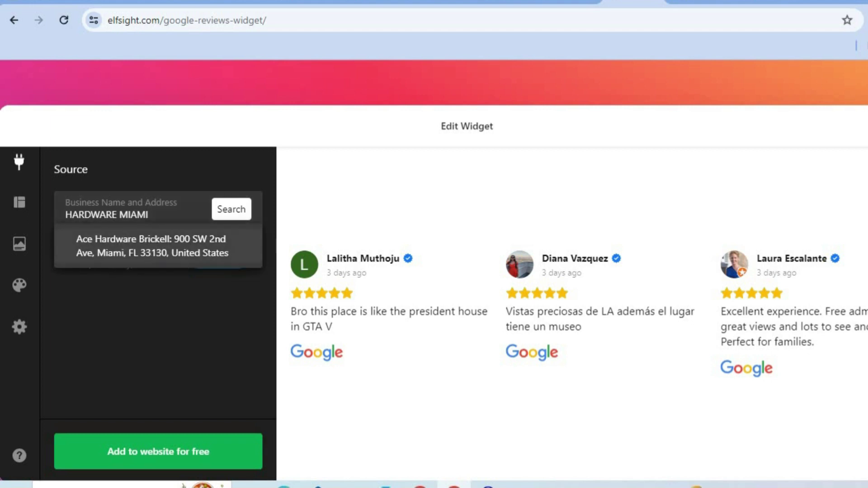
left_click(152, 254)
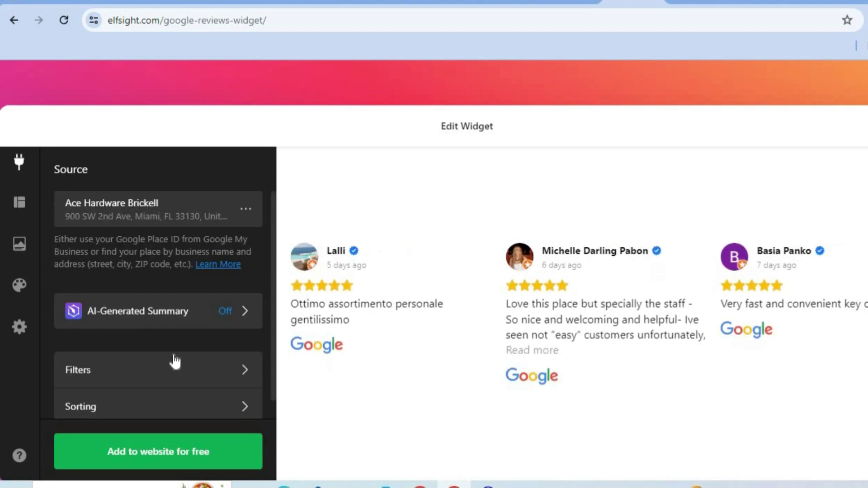
Open Filters and keep the minimum rating at 5 stars for text reviews
left_click(178, 371)
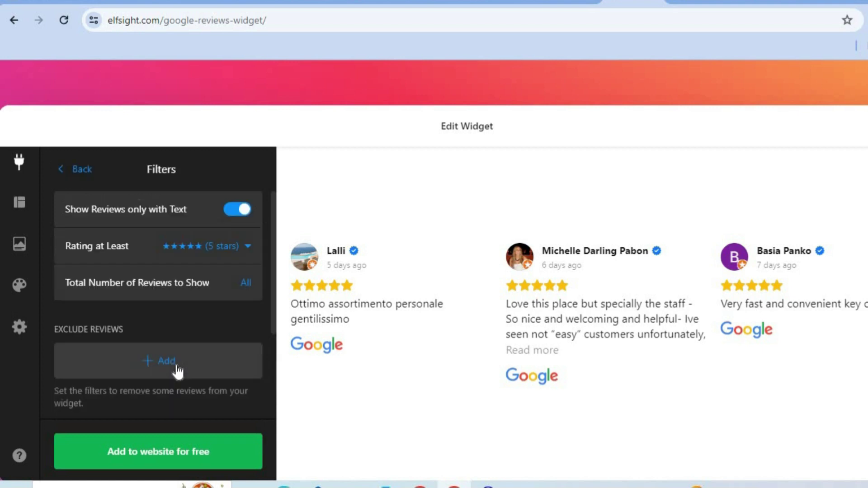
left_click(221, 246)
left_click(223, 247)
left_click(233, 244)
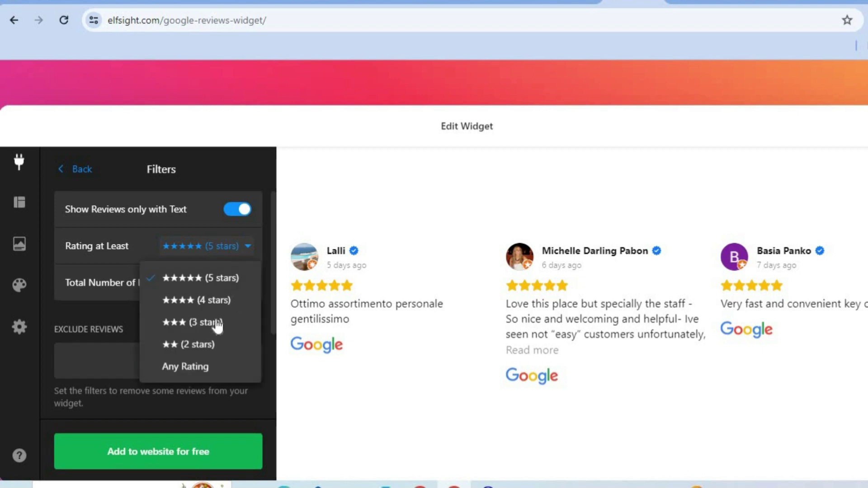
left_click(114, 324)
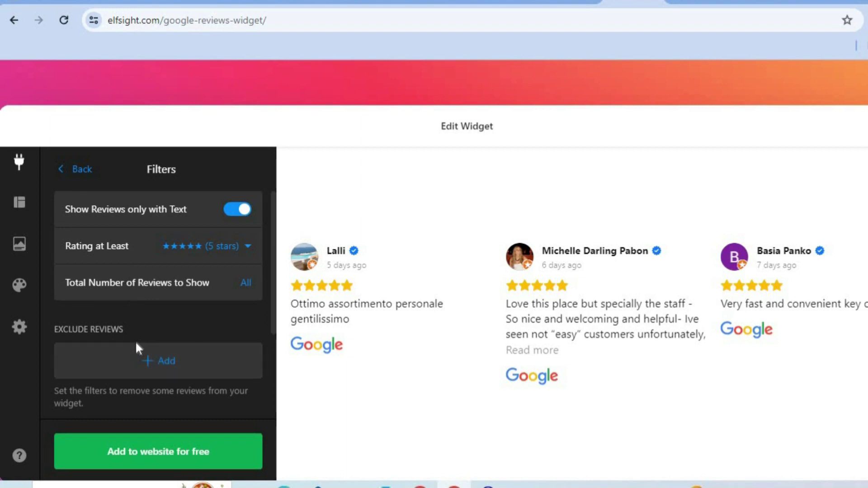
Set the Style accent colour to dark blue and choose Add to website for free
left_click(25, 292)
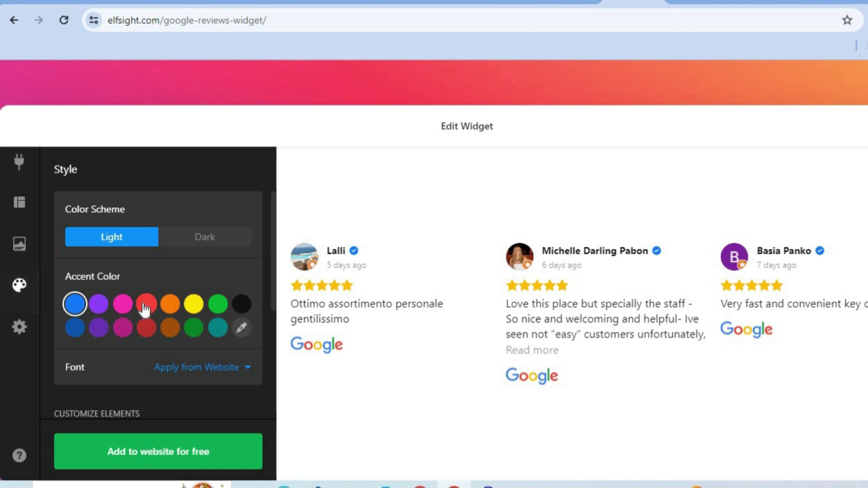
left_click(247, 307)
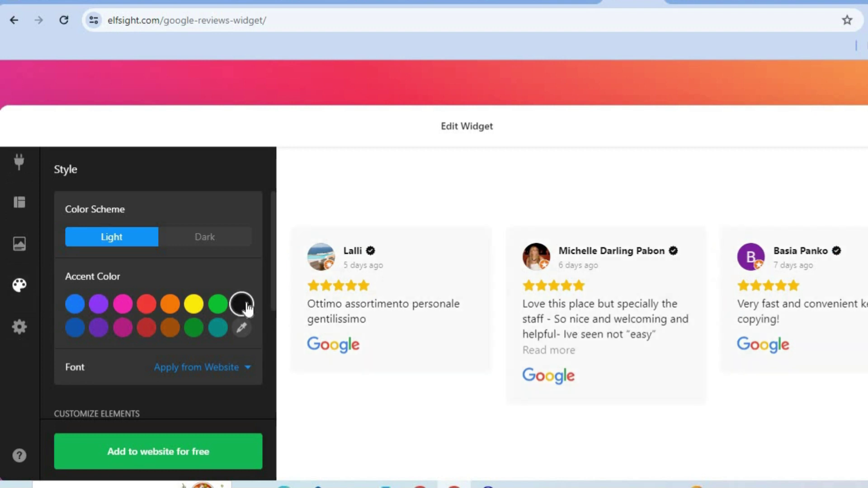
left_click(75, 330)
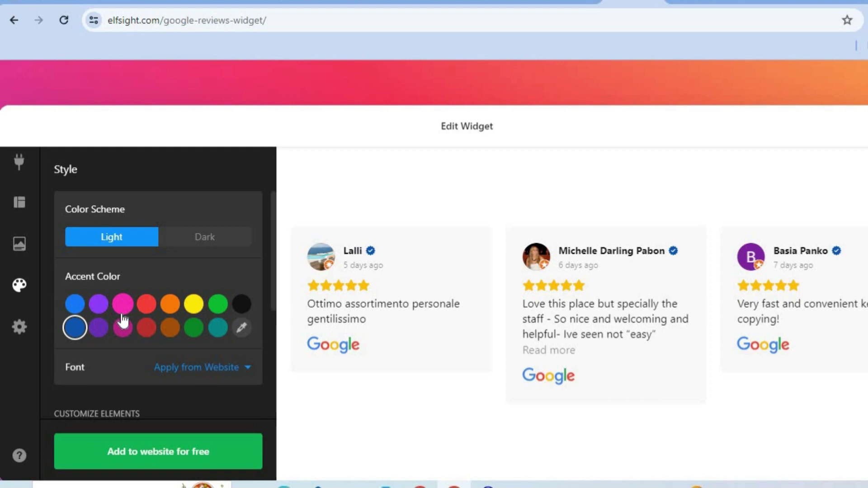
left_click(174, 453)
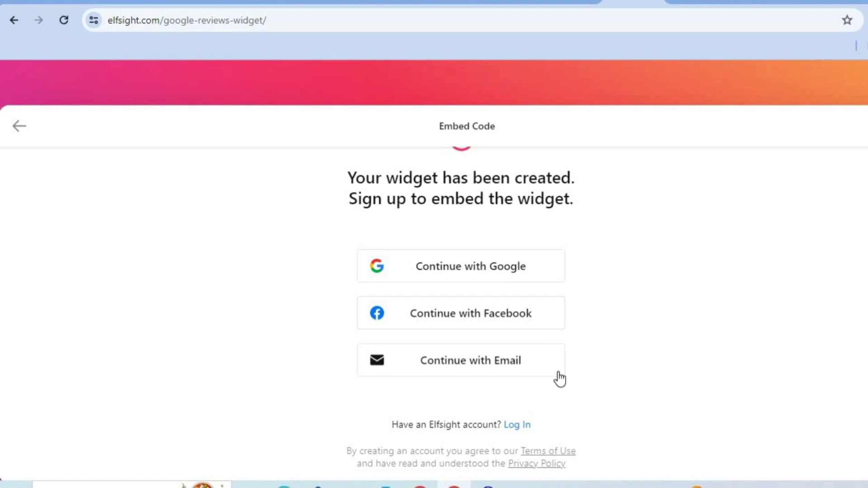
Sign up for Elfsight with a Google account
left_click(534, 275)
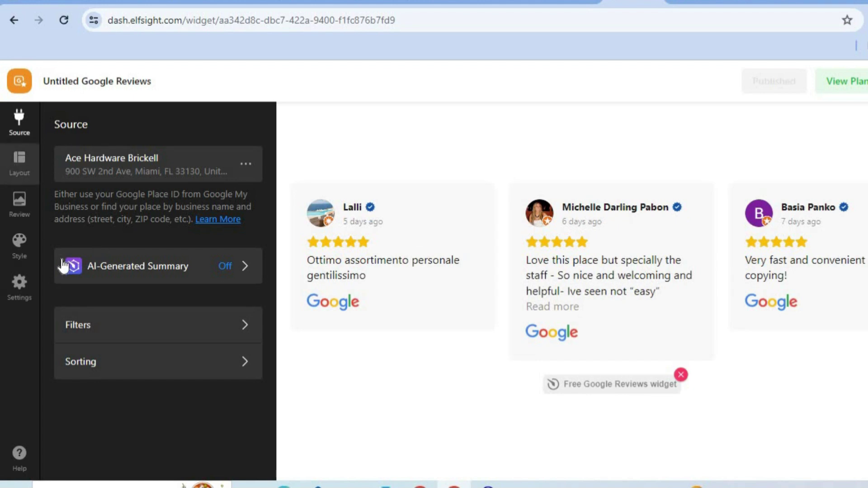
Try the Masonry and Floating Badge layouts, settle on Carousel, and publish
left_click(21, 164)
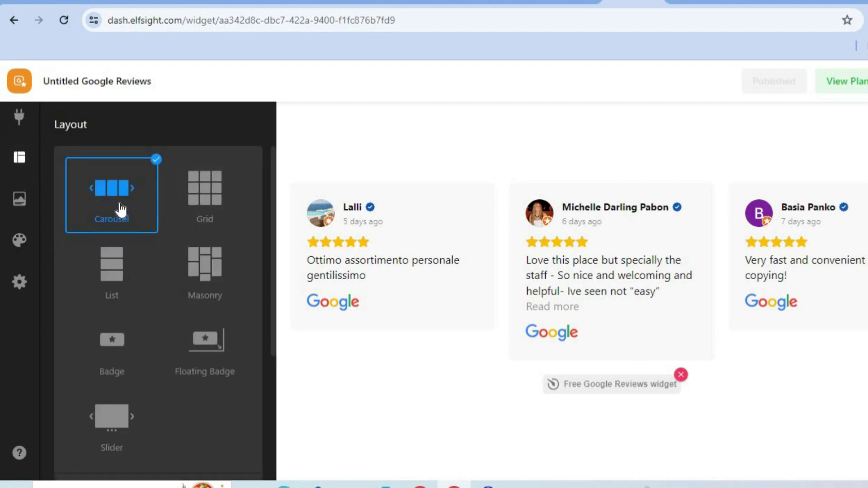
left_click(206, 192)
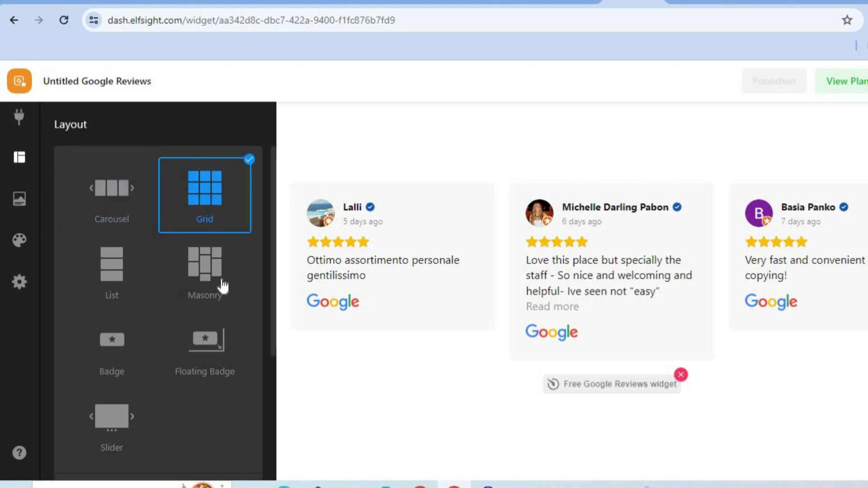
left_click(223, 285)
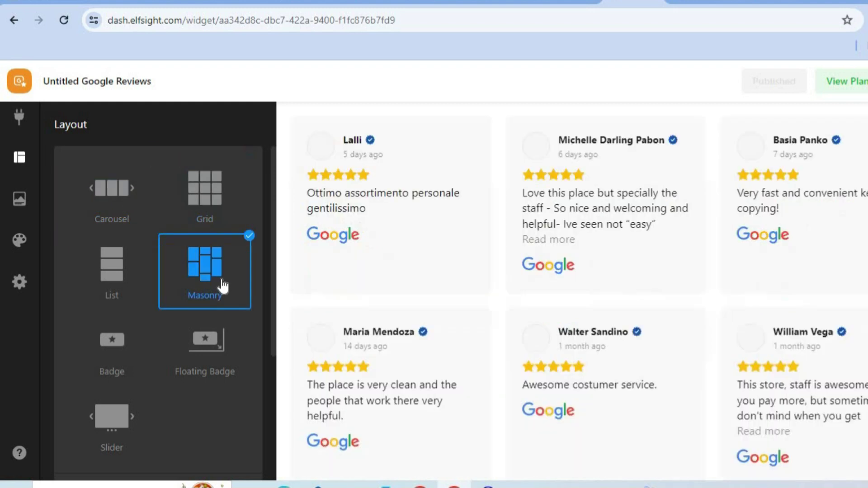
left_click(215, 351)
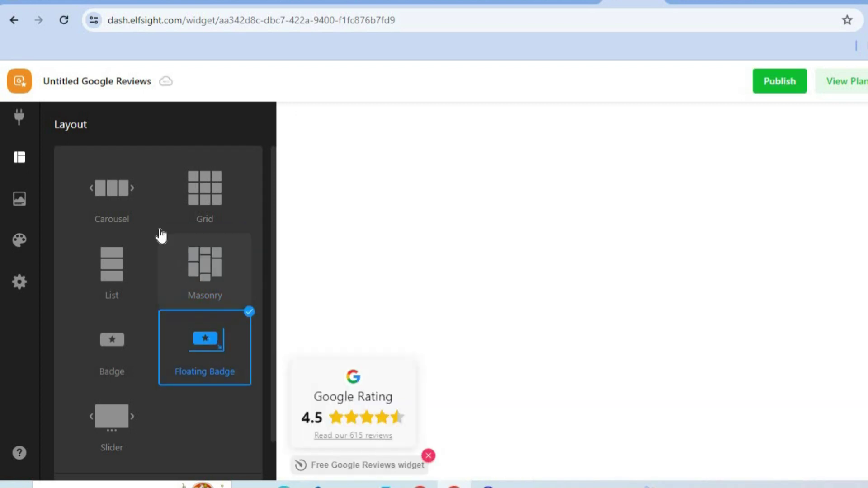
left_click(126, 194)
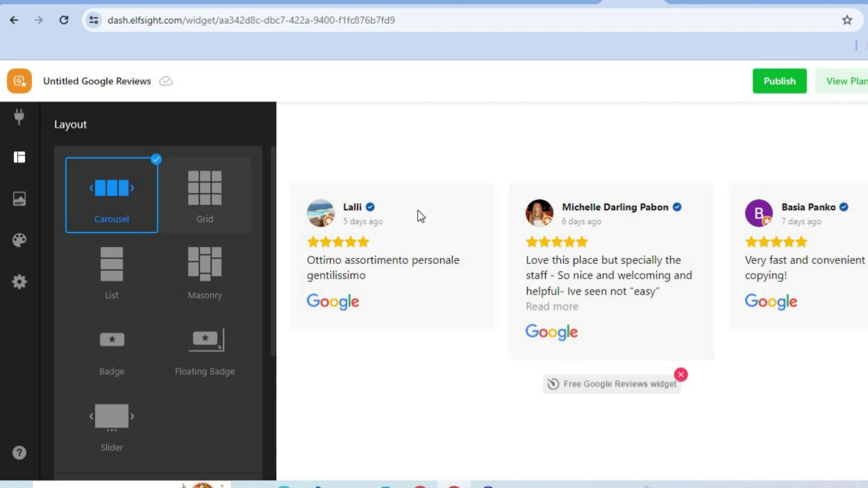
left_click(779, 86)
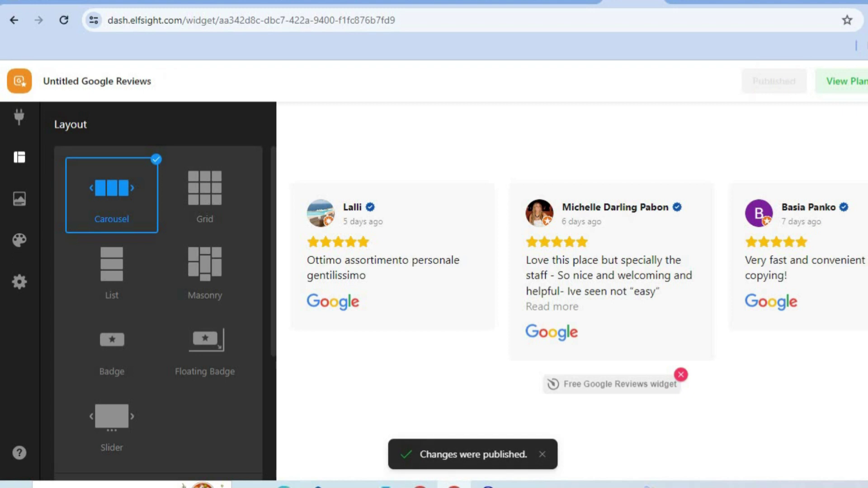
From My Apps, open Install for Untitled Google Reviews and copy its Share Link
key("alt+Left")
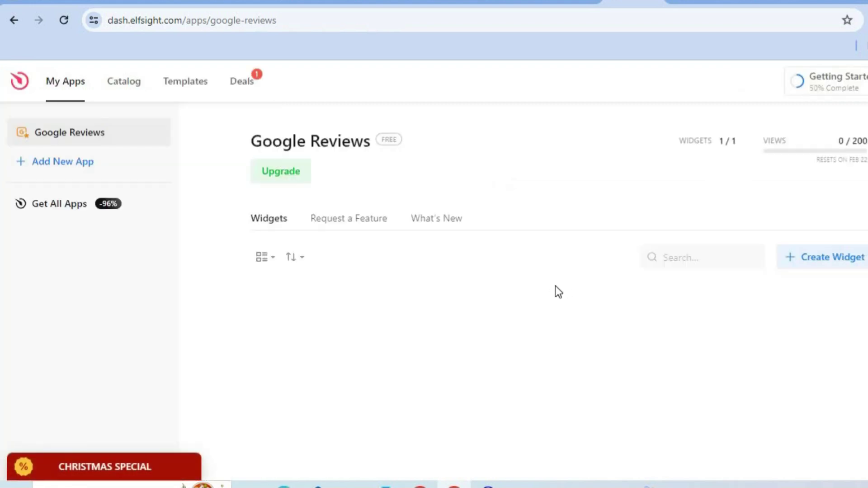
left_click(470, 372)
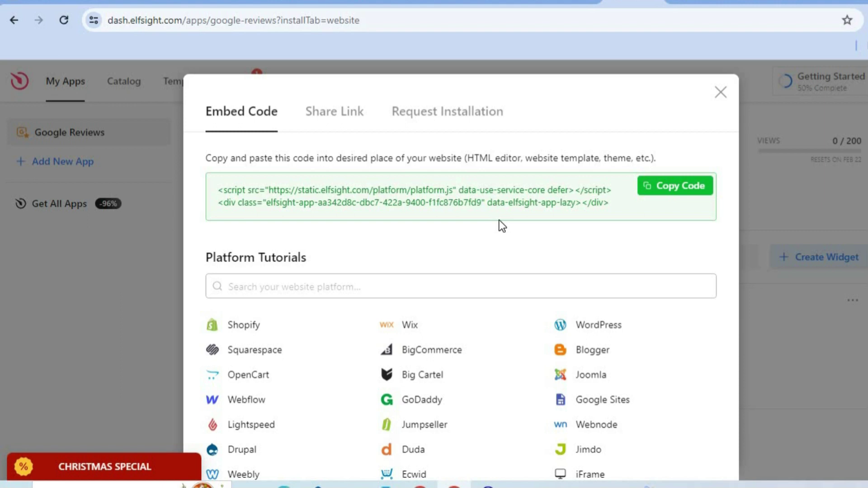
left_click(351, 121)
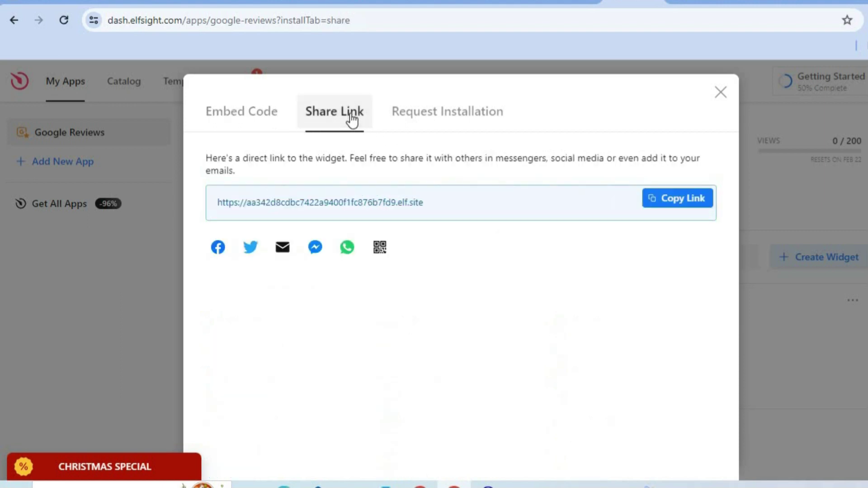
left_click(661, 210)
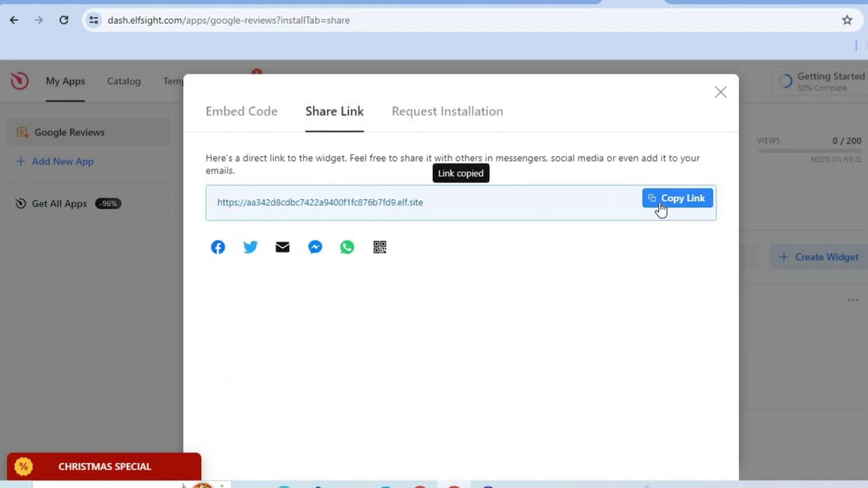
Back in Canva, add an 'Add a heading' text box and drag it to the page top
left_click(752, 6)
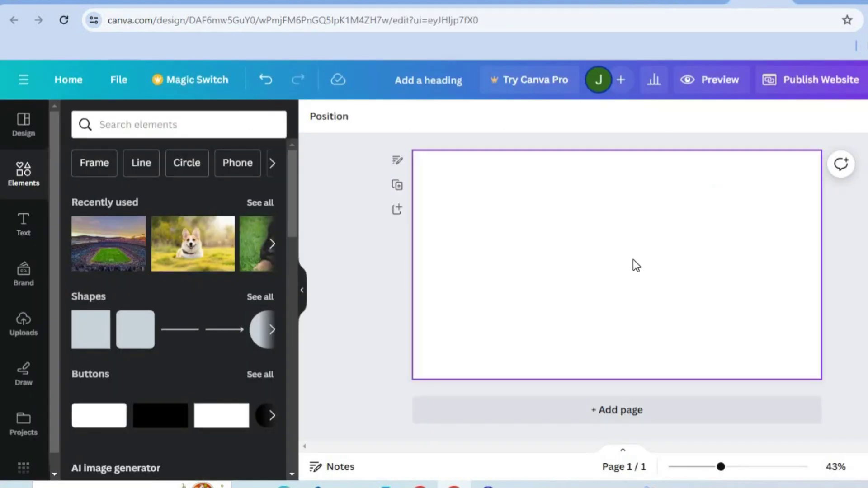
left_click(36, 225)
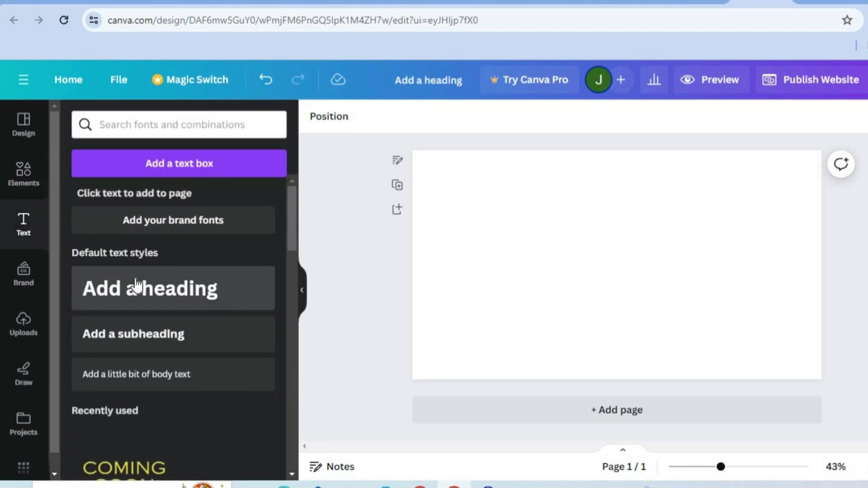
left_click(135, 285)
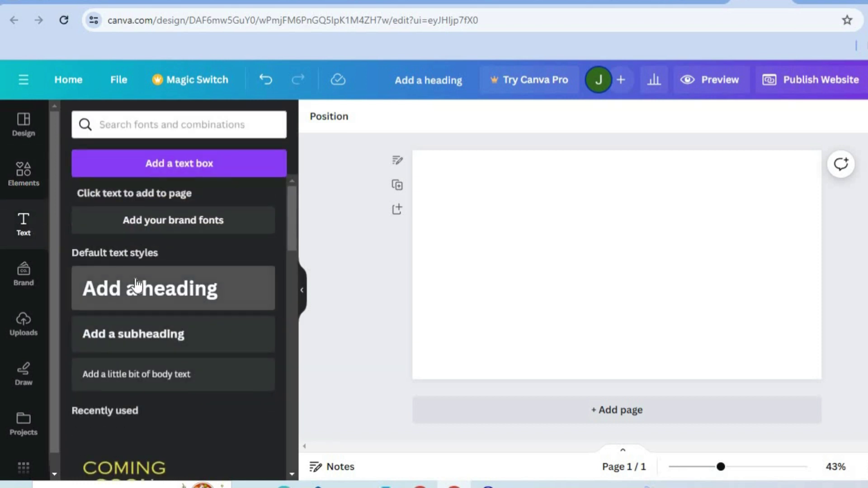
left_click(670, 305)
left_click_drag(618, 272, 595, 180)
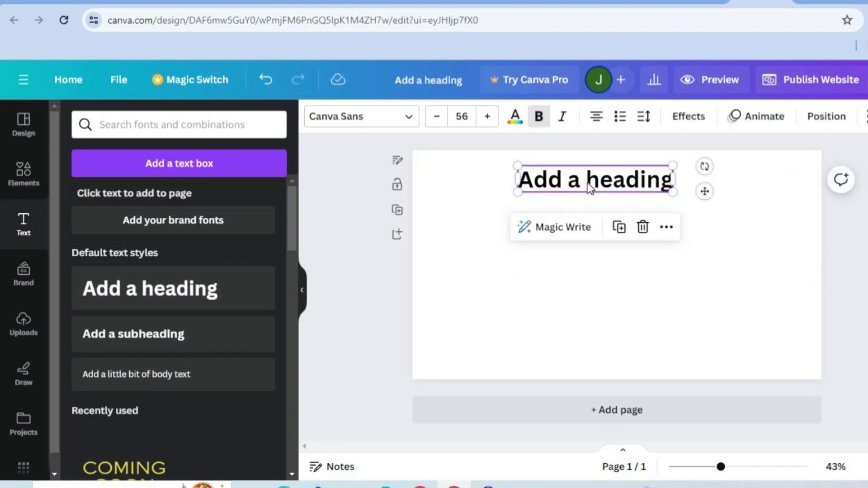
double_click(588, 185)
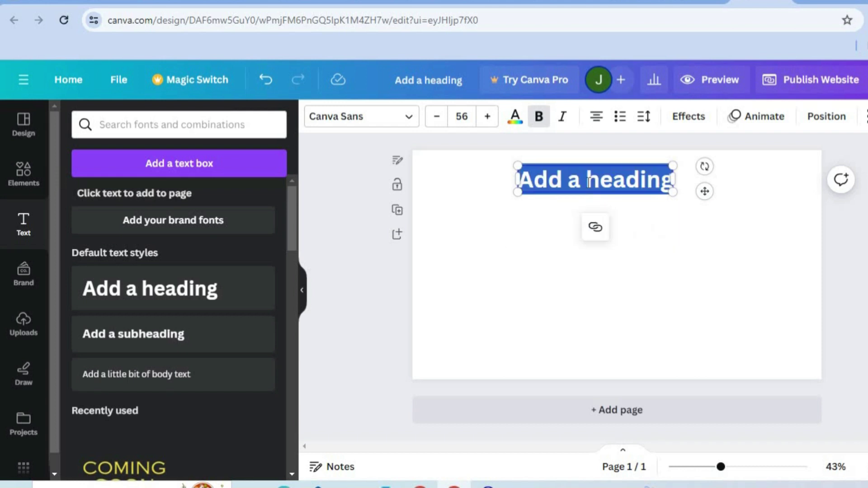
Paste the Elfsight share link into the heading's link, show it as Embed, and stretch it page-wide
left_click(596, 233)
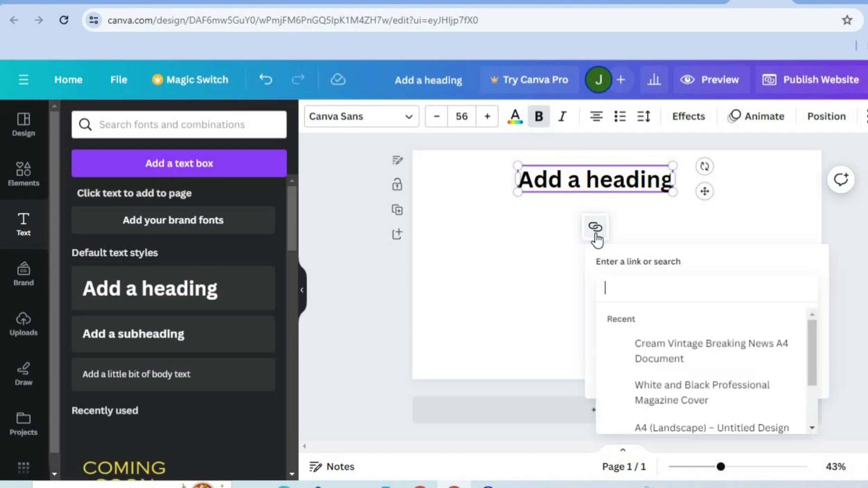
right_click(628, 286)
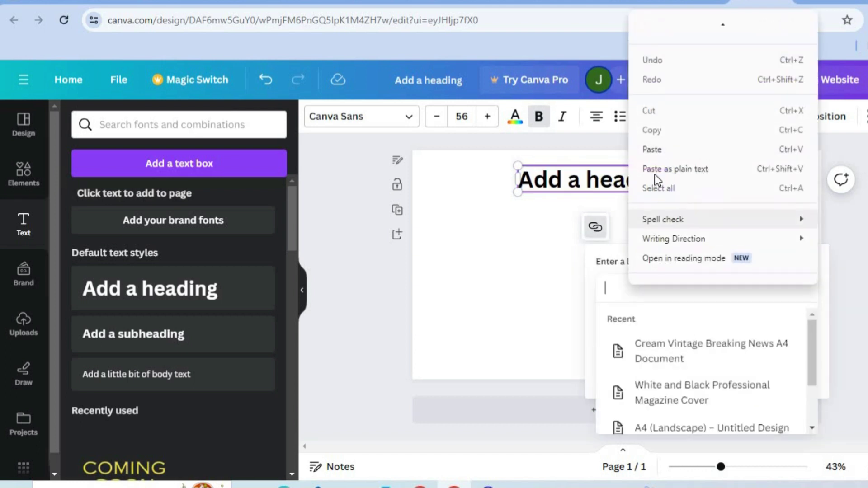
left_click(658, 154)
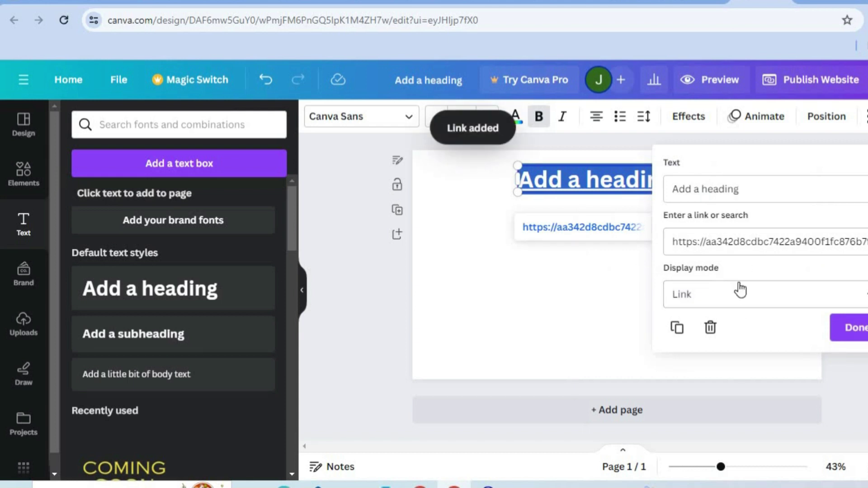
left_click(755, 302)
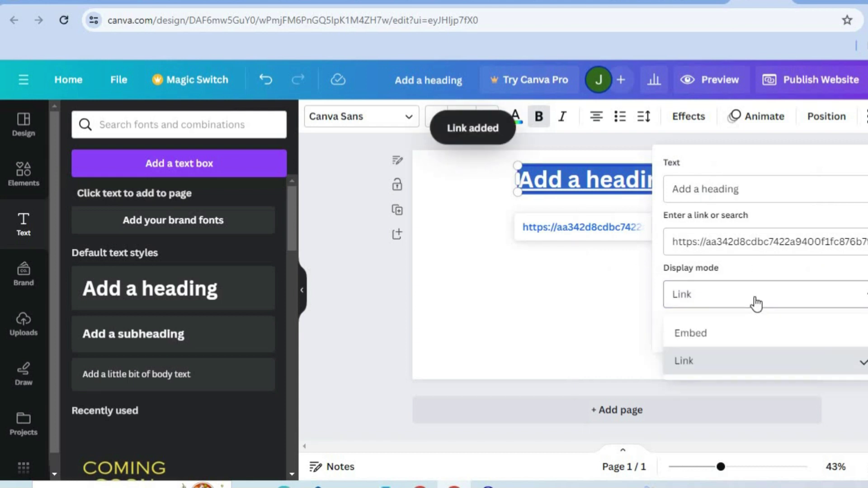
left_click(755, 337)
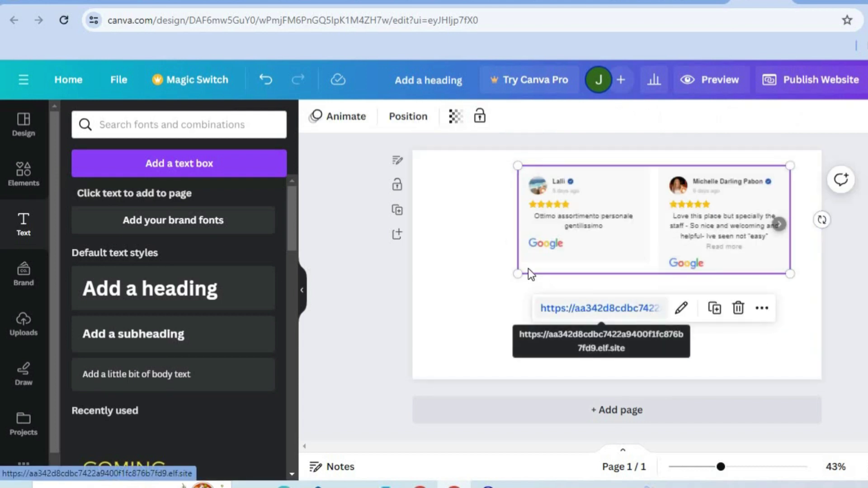
left_click_drag(518, 273, 470, 333)
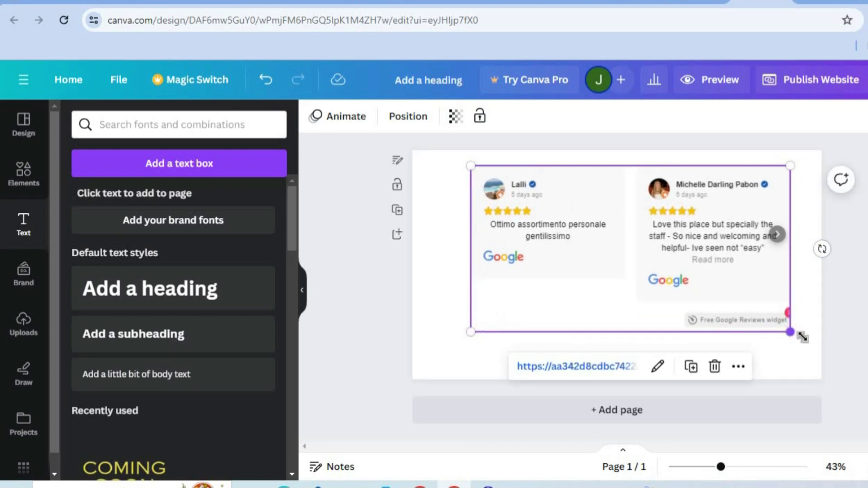
left_click_drag(791, 332, 799, 336)
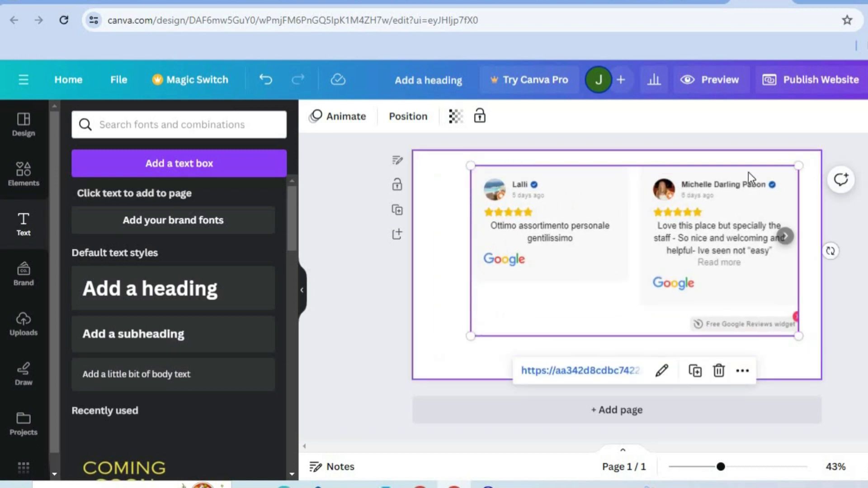
Preview the page on desktop, scroll past the Google Reviews carousel, then switch to mobile view
left_click(712, 80)
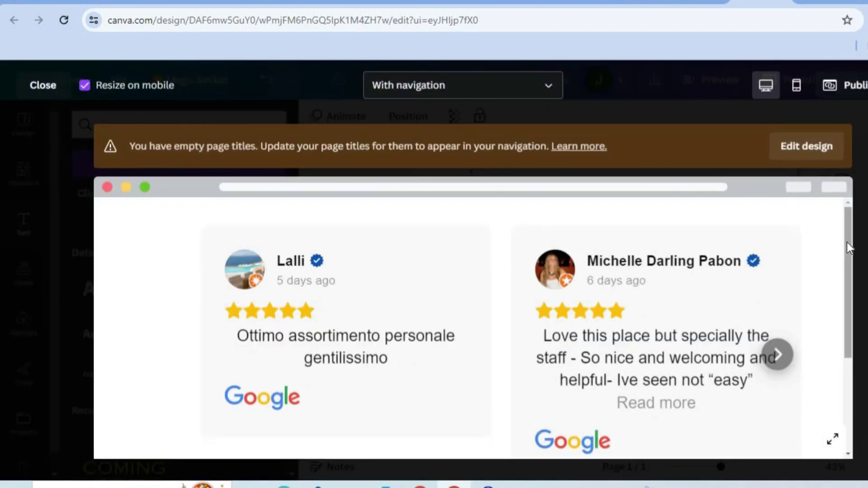
left_click_drag(847, 245, 850, 384)
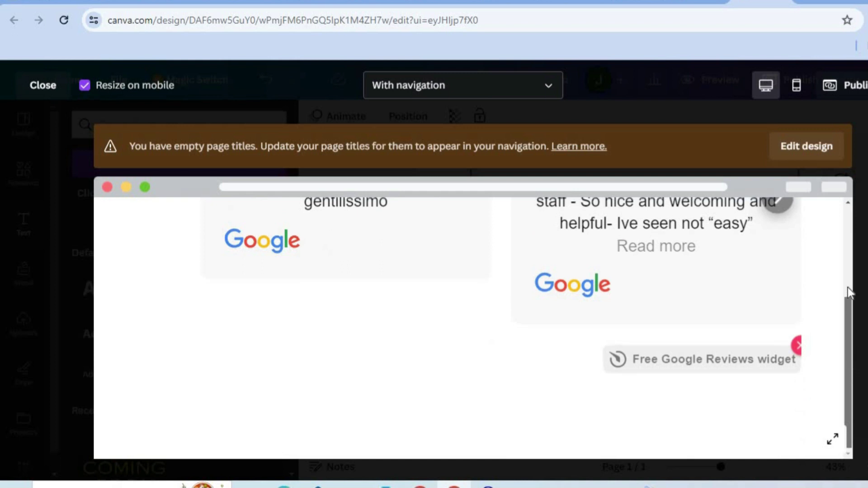
scroll(849, 292, "up", 3)
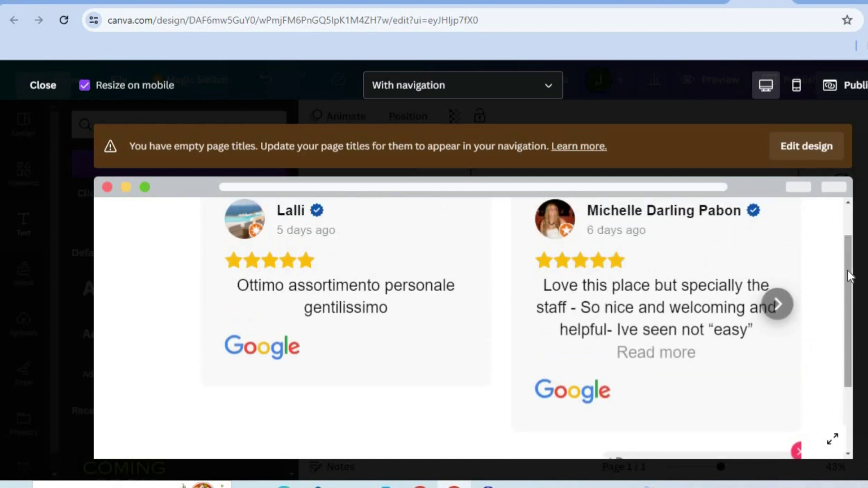
left_click(799, 87)
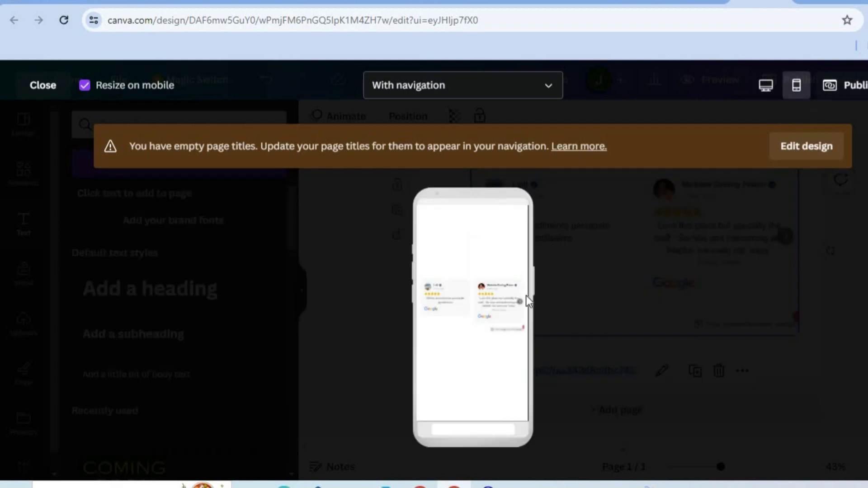